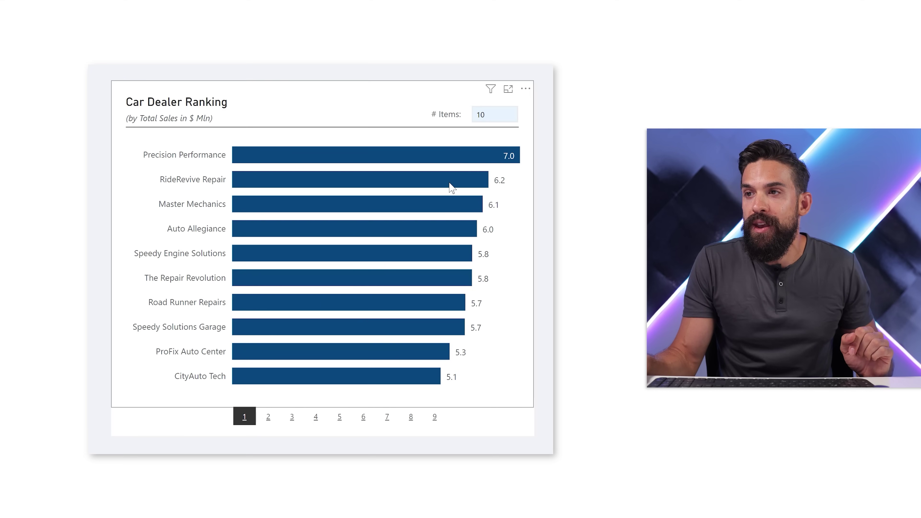
Select the Car Dealer Ranking chart, collapse its Bars and Data labels settings, then list the Sales fields
left_click(446, 149)
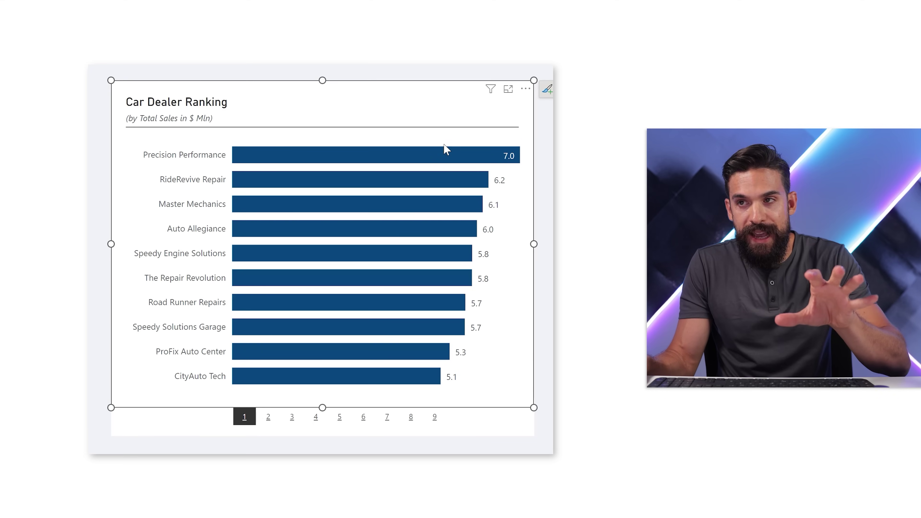
left_click(548, 98)
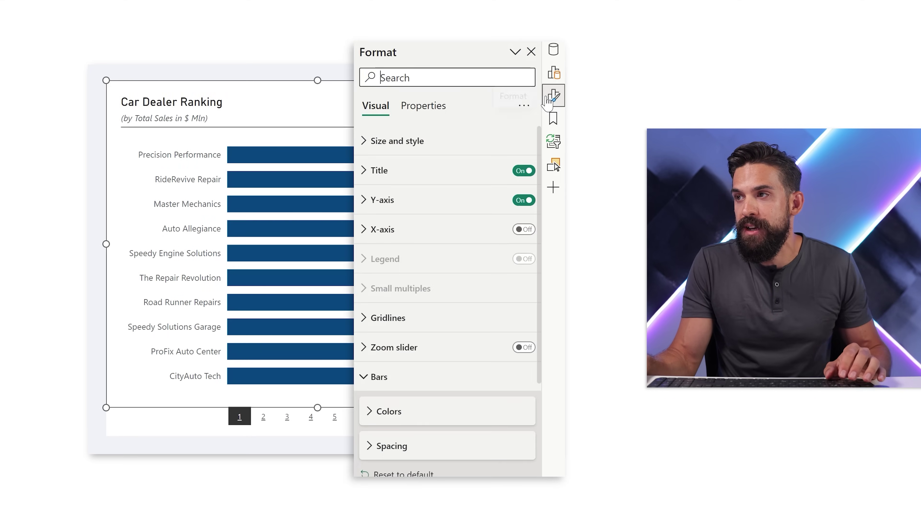
left_click(399, 381)
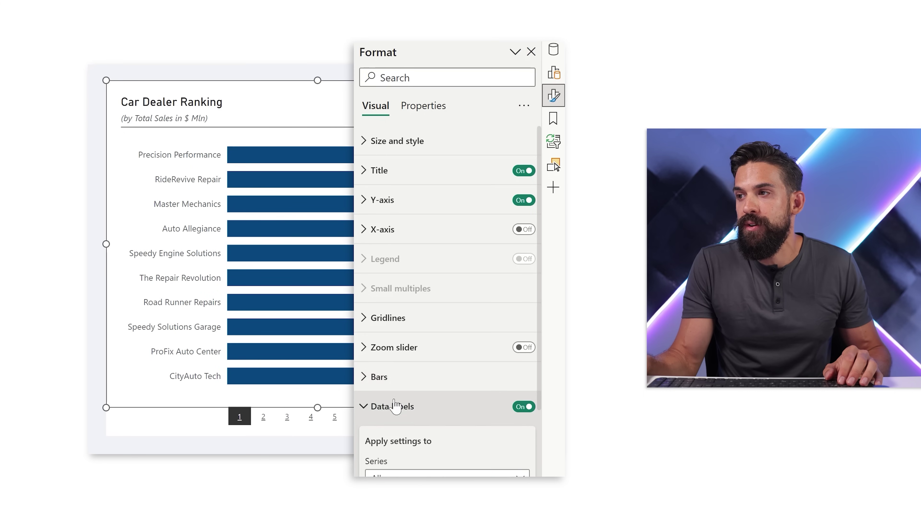
left_click(393, 408)
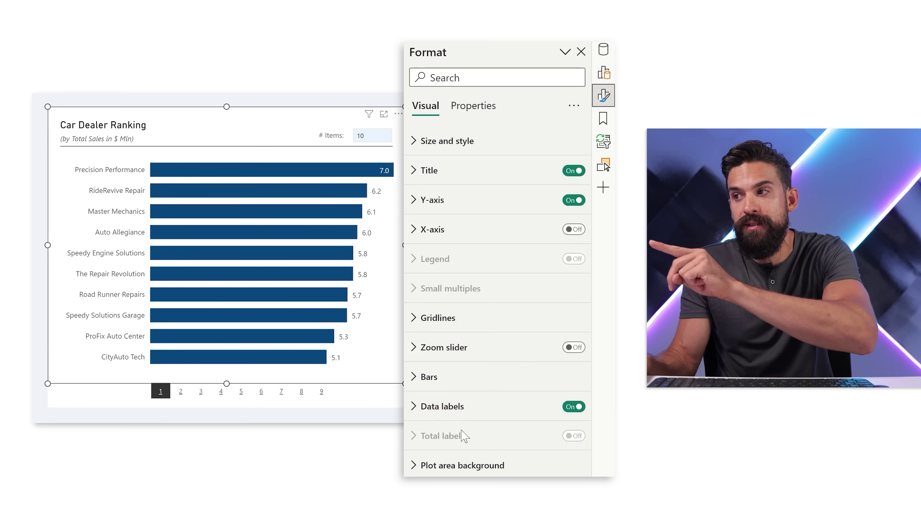
mouse_move(468, 441)
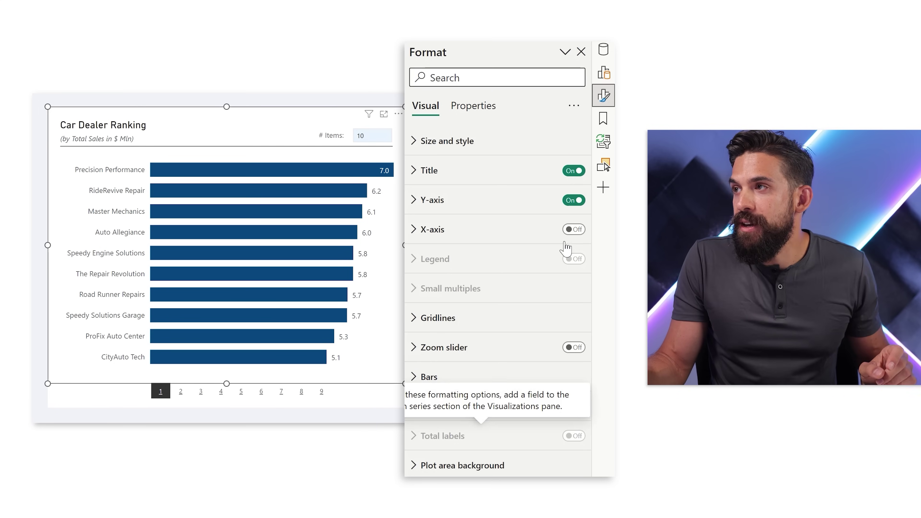
left_click(605, 51)
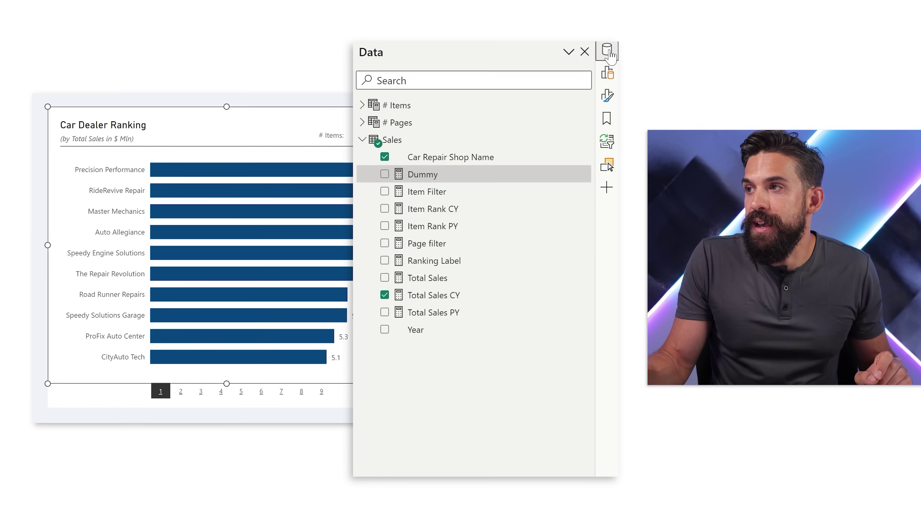
Check the Dummy measure's formula, then add Dummy to the chart's X-axis beside Total Sales CY
left_click(449, 175)
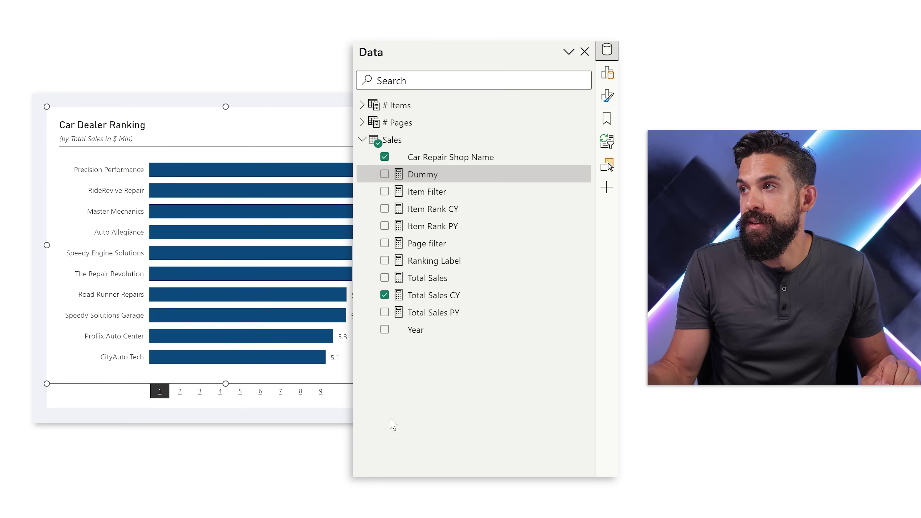
left_click(606, 73)
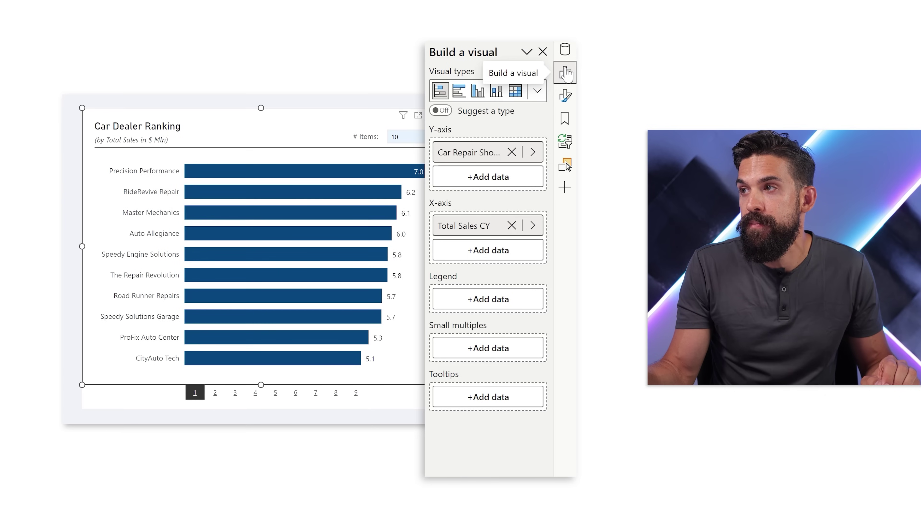
left_click(470, 255)
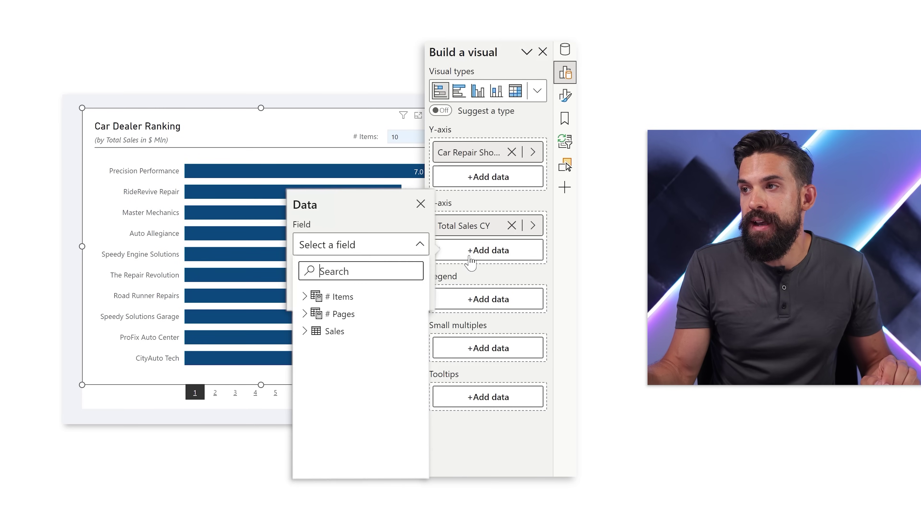
left_click(304, 332)
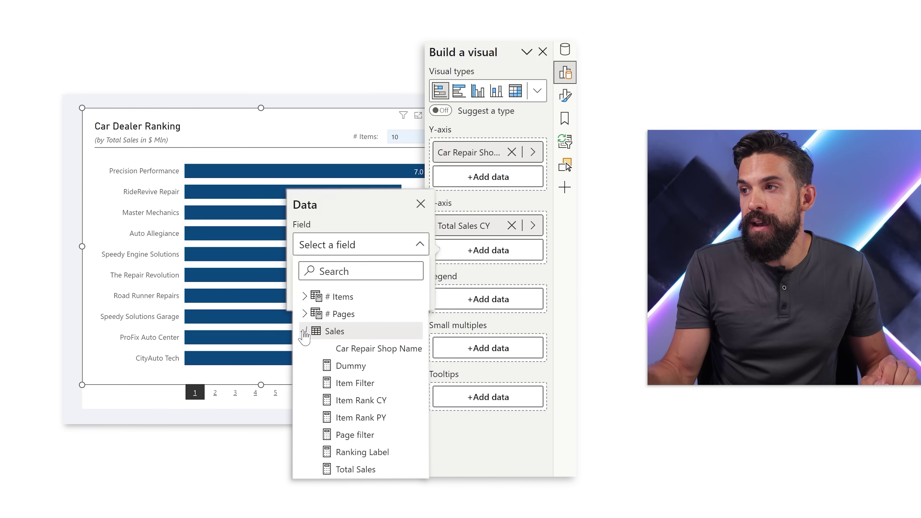
left_click(325, 367)
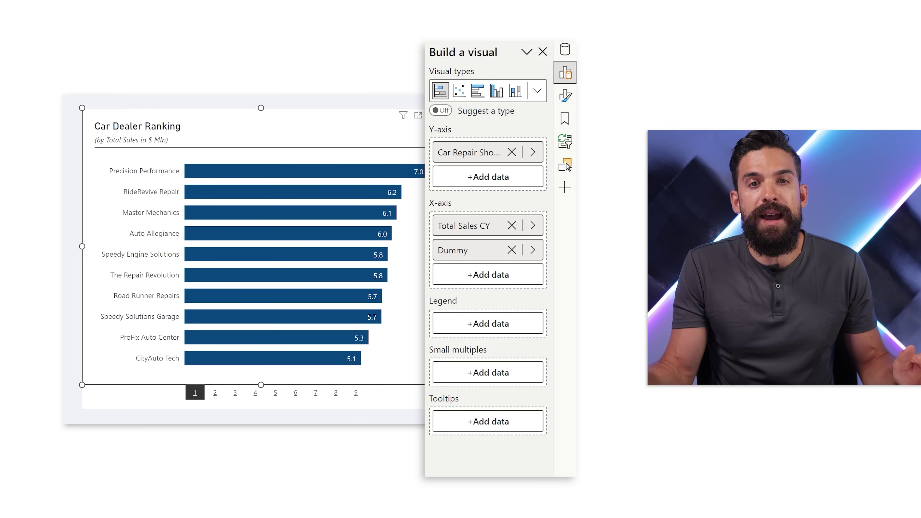
Leave the legend off and colour the Dummy bars white, keeping Total Sales CY dark blue
left_click(565, 95)
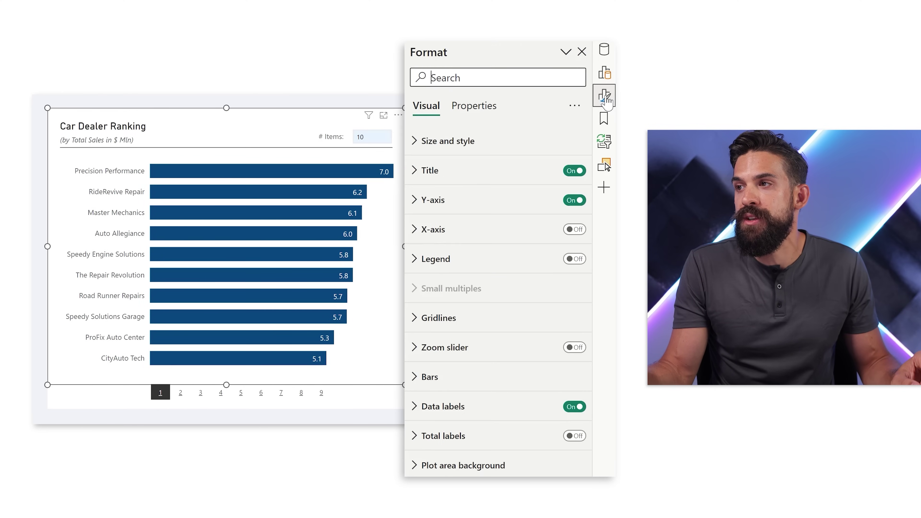
left_click(570, 268)
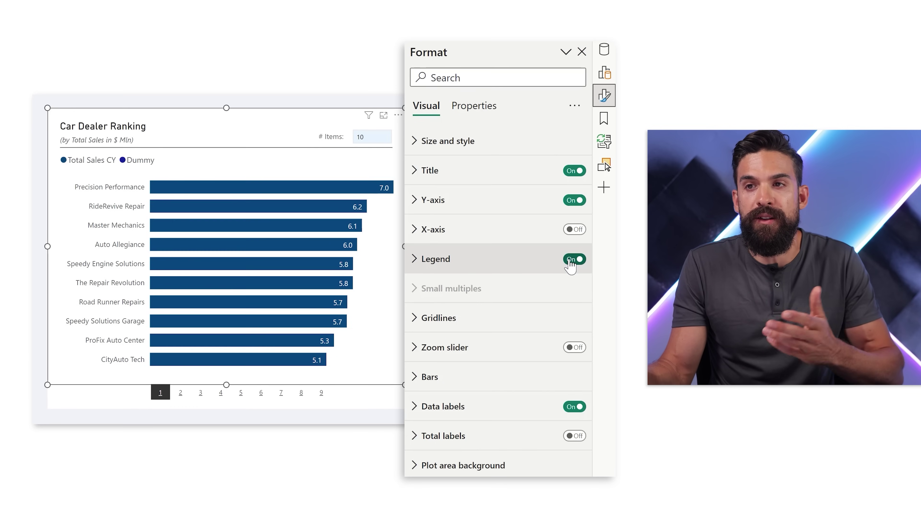
left_click(571, 260)
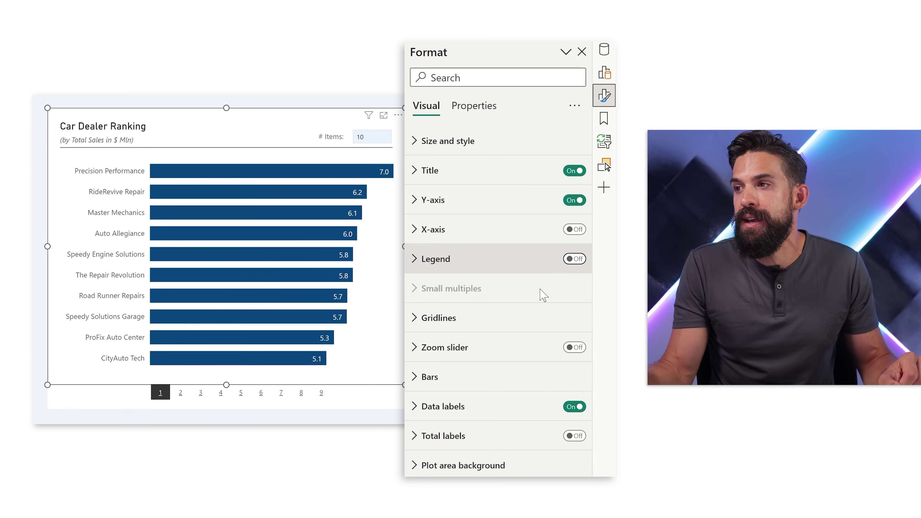
left_click(454, 384)
left_click(455, 386)
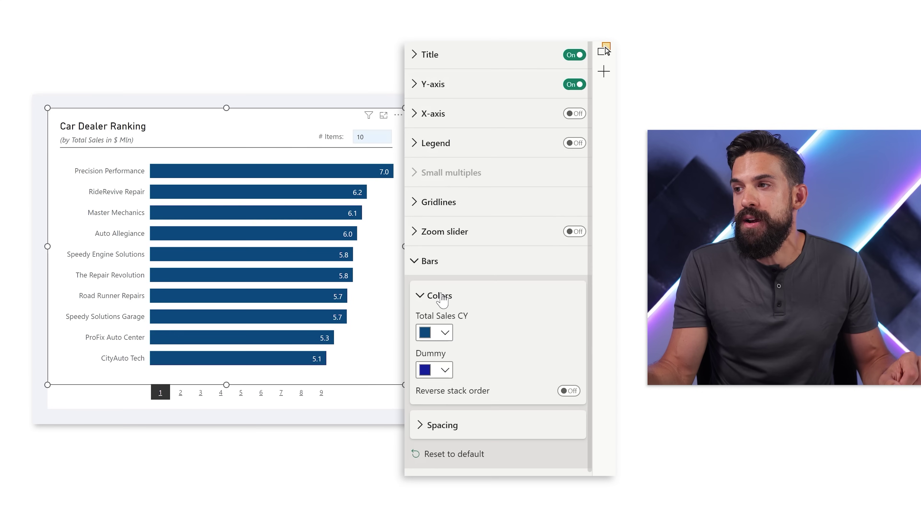
left_click(444, 371)
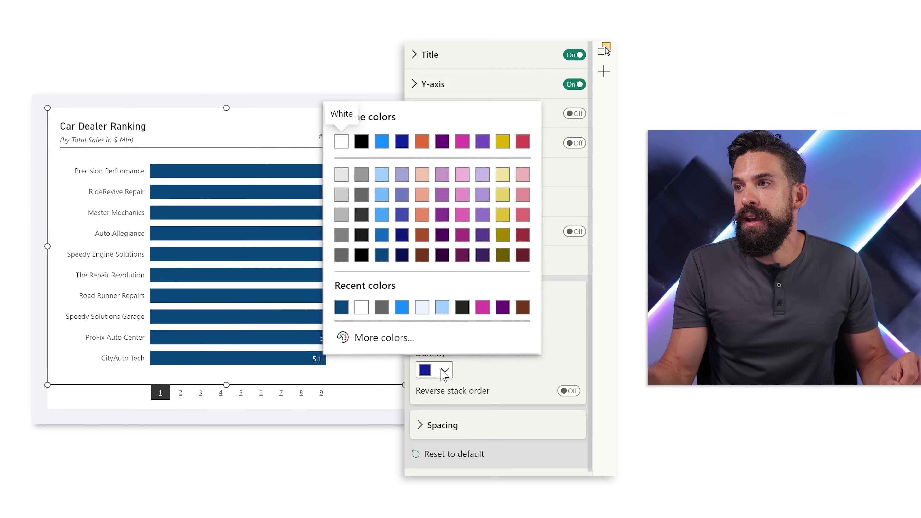
left_click(342, 141)
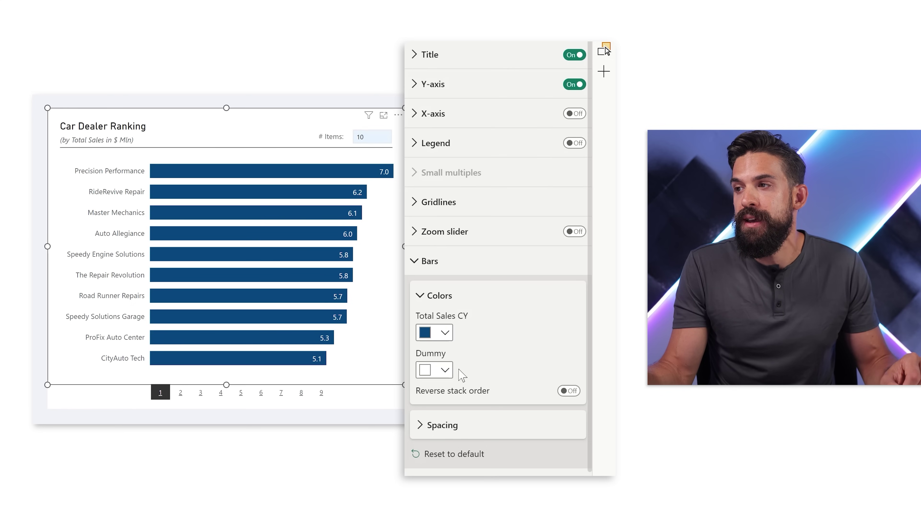
left_click(444, 332)
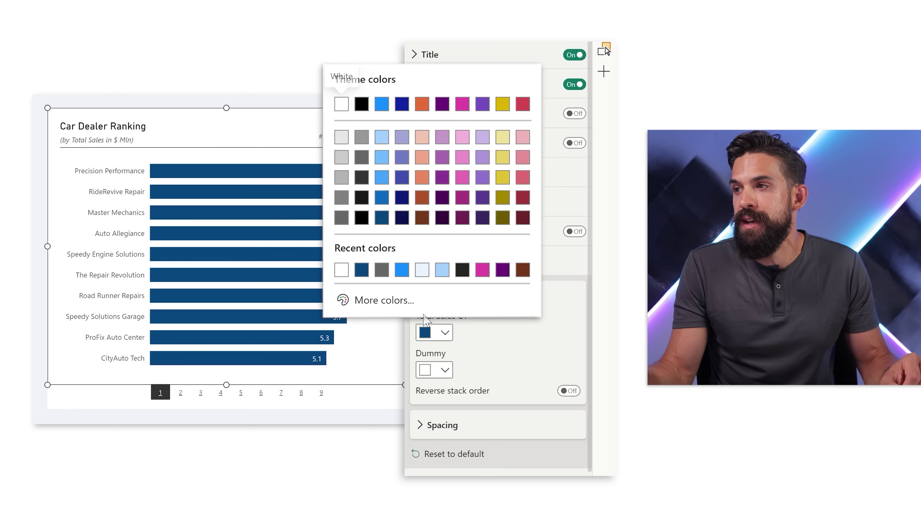
left_click(379, 219)
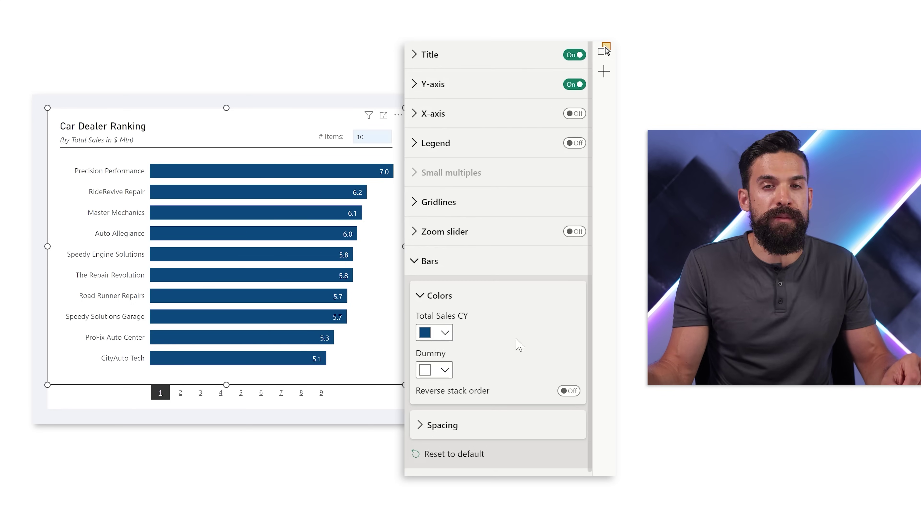
Turn Total labels on so each dealer's total appears just beyond its bar
left_click(464, 296)
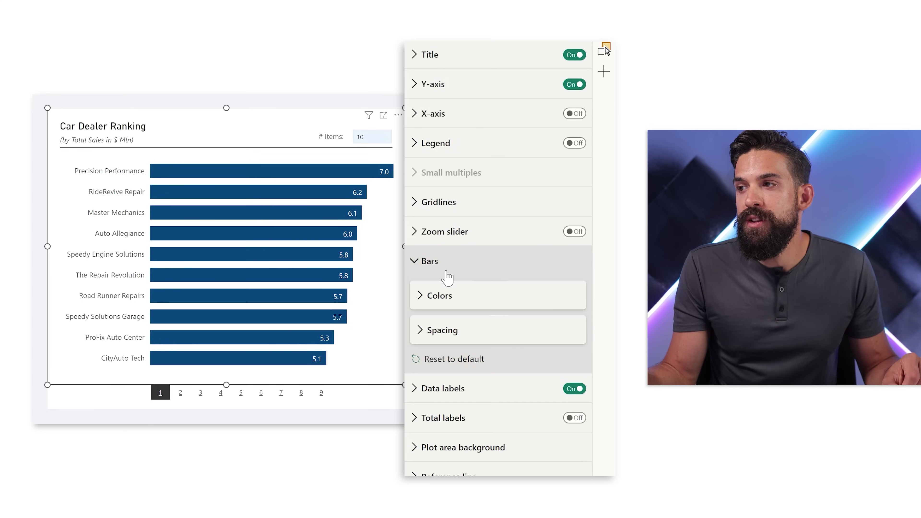
left_click(443, 264)
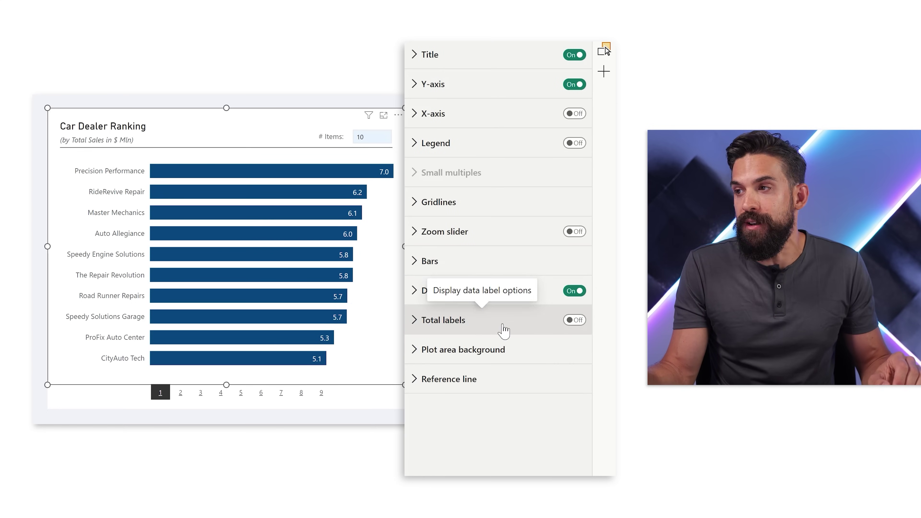
left_click(575, 322)
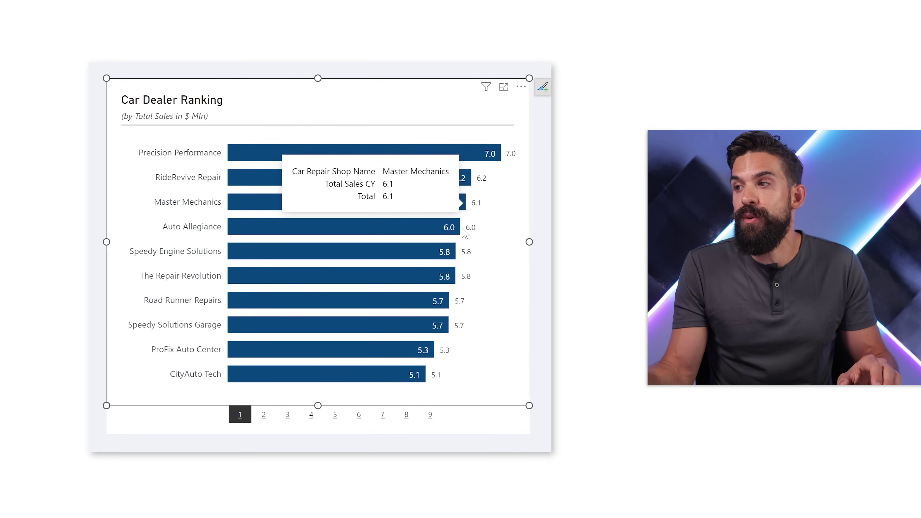
left_click(441, 289)
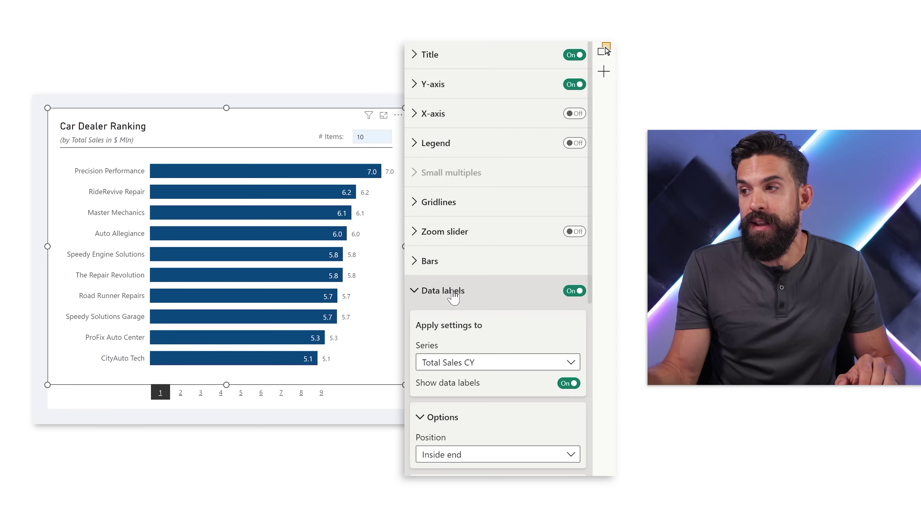
For Total Sales CY, set the data label position to Inside base and enable custom labels
scroll(454, 297, "down", 2)
left_click(463, 289)
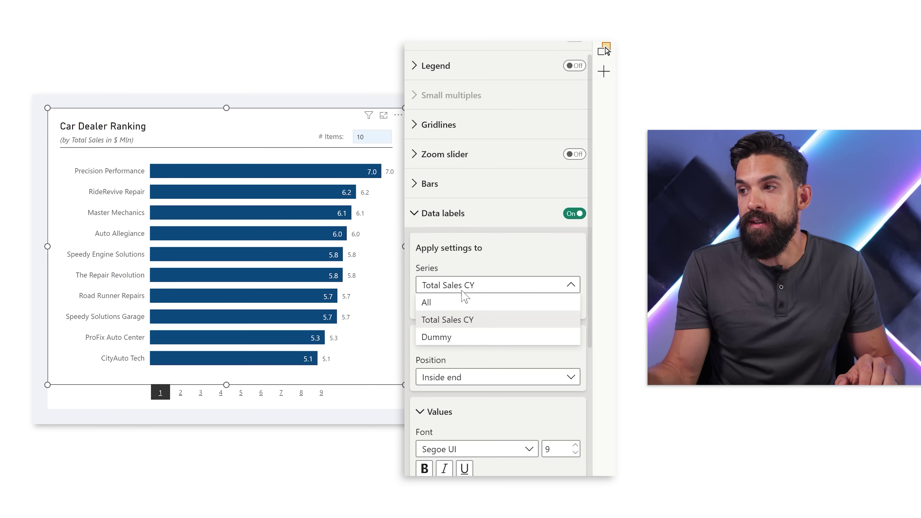
left_click(466, 321)
scroll(468, 328, "down", 6)
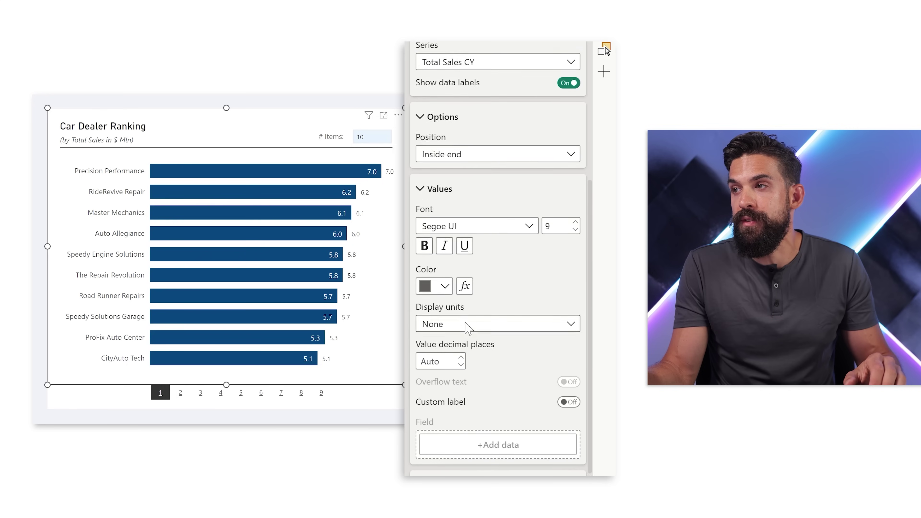
left_click(447, 149)
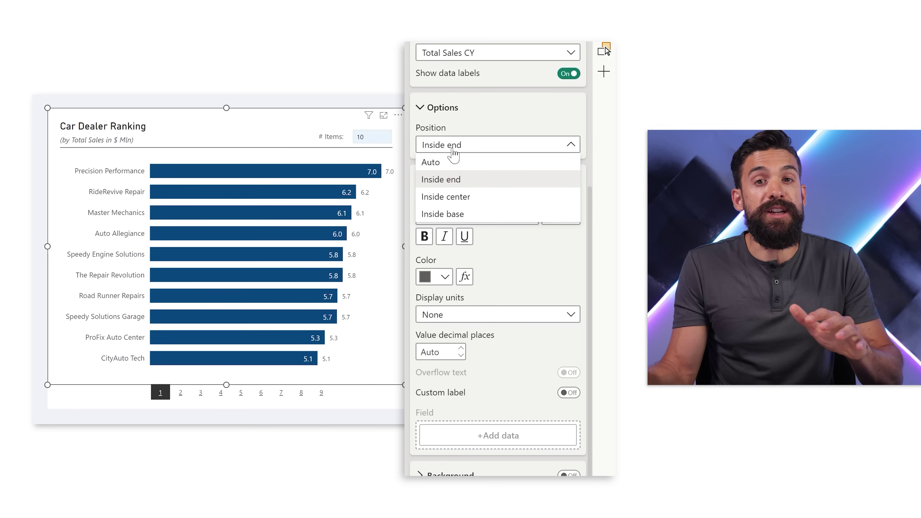
left_click(471, 215)
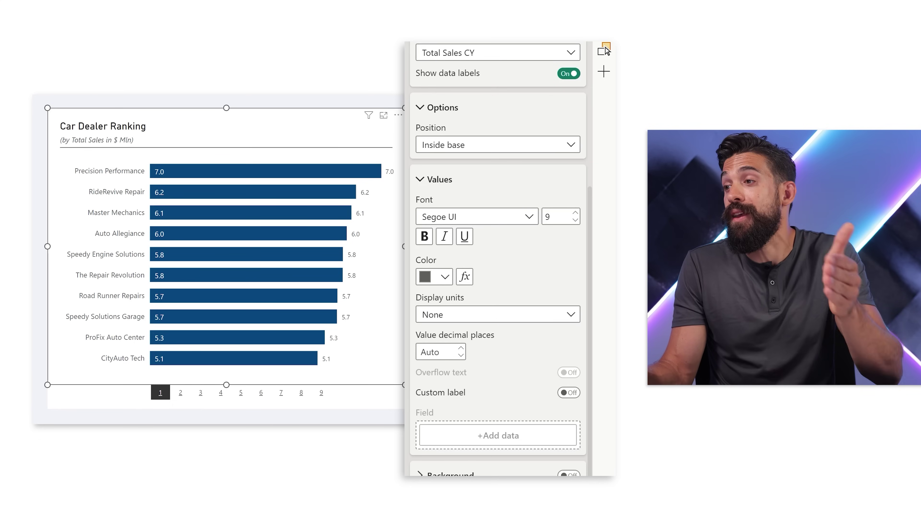
left_click(569, 394)
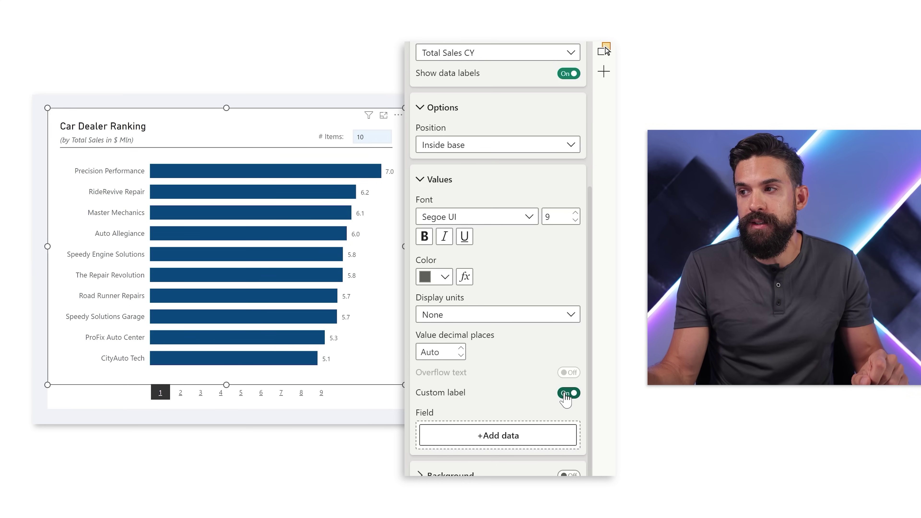
scroll(523, 378, "down", 2)
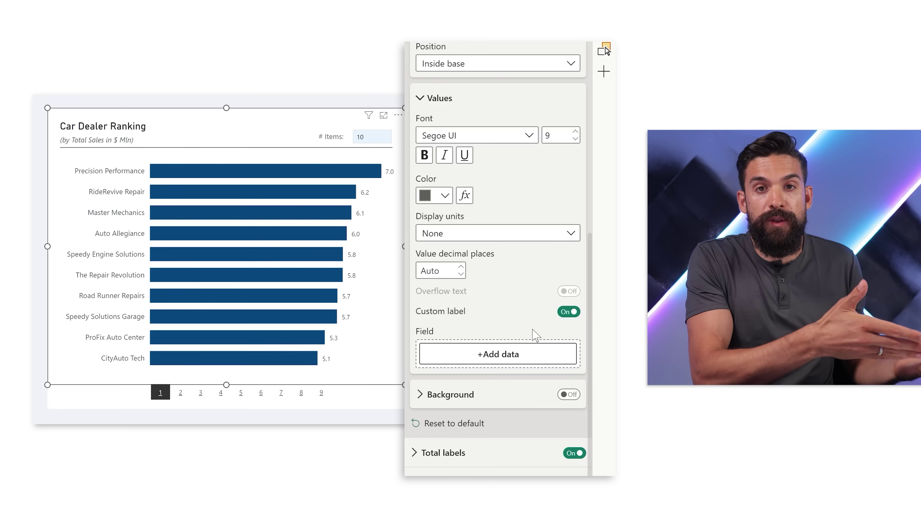
Use Ranking Label as the custom label field so bars show ranks #1 to #10
left_click(519, 357)
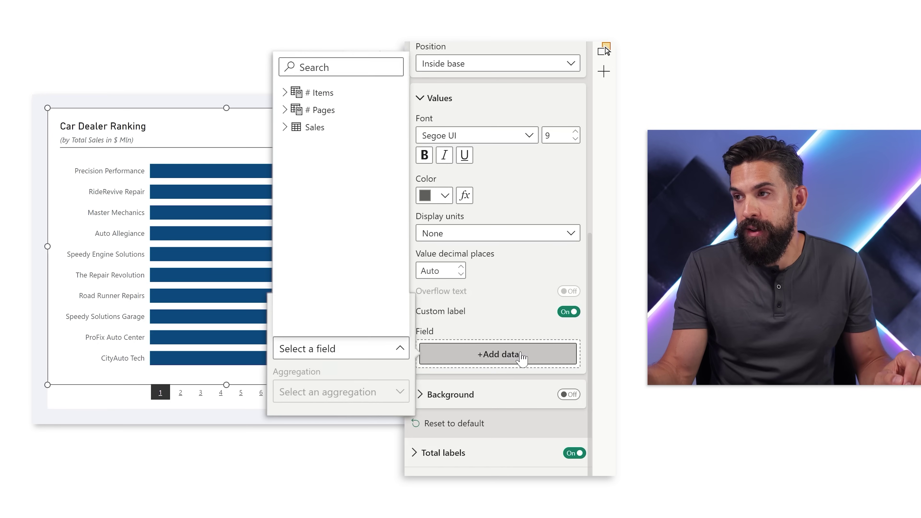
left_click(283, 127)
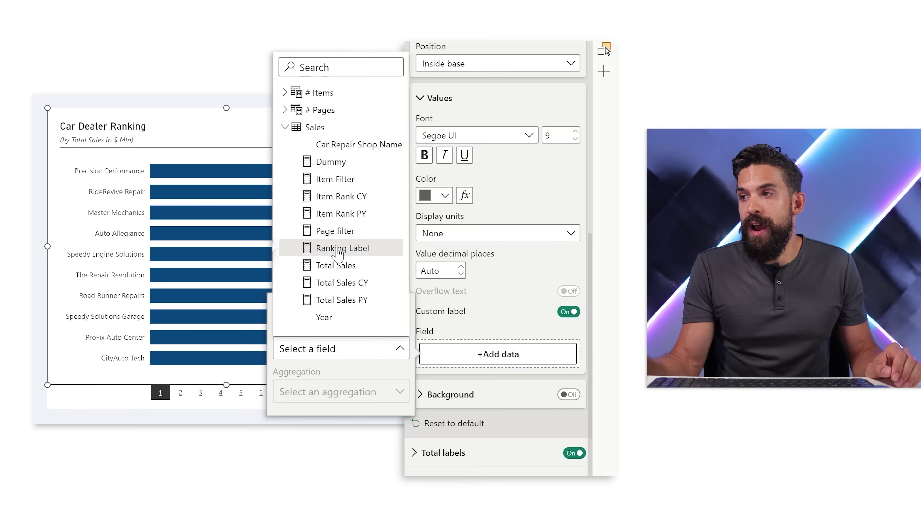
left_click(366, 253)
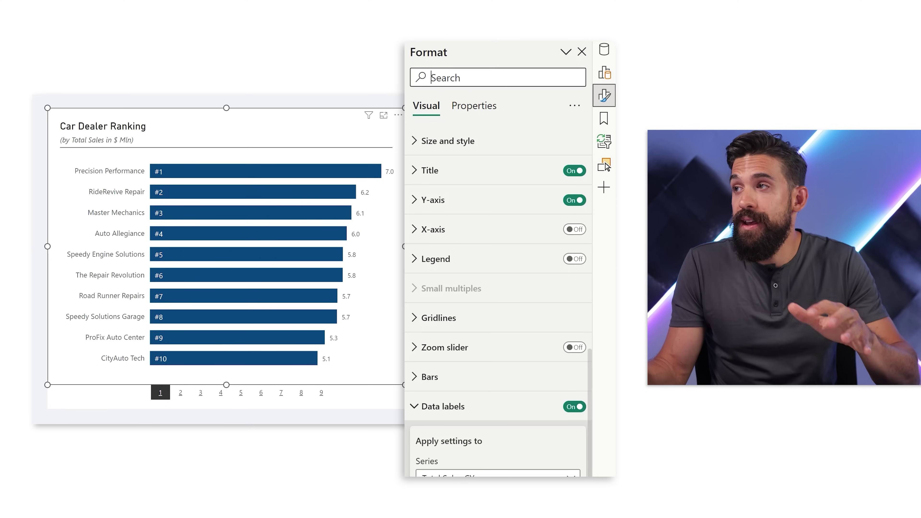
left_click(608, 56)
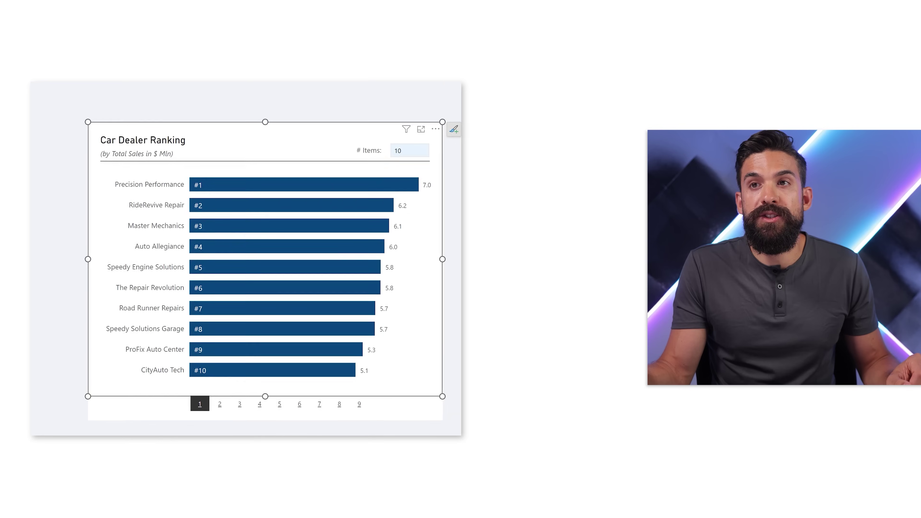
left_click_drag(198, 105, 307, 105)
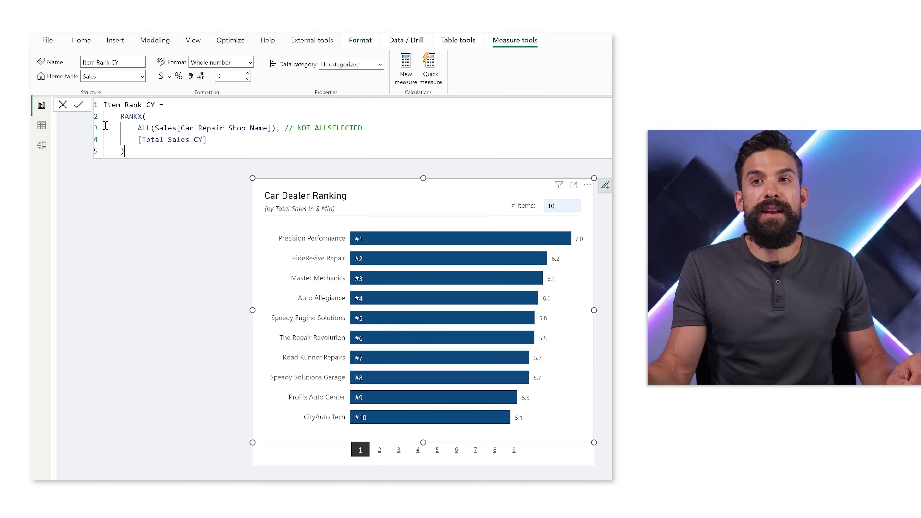
key("ctrl+a")
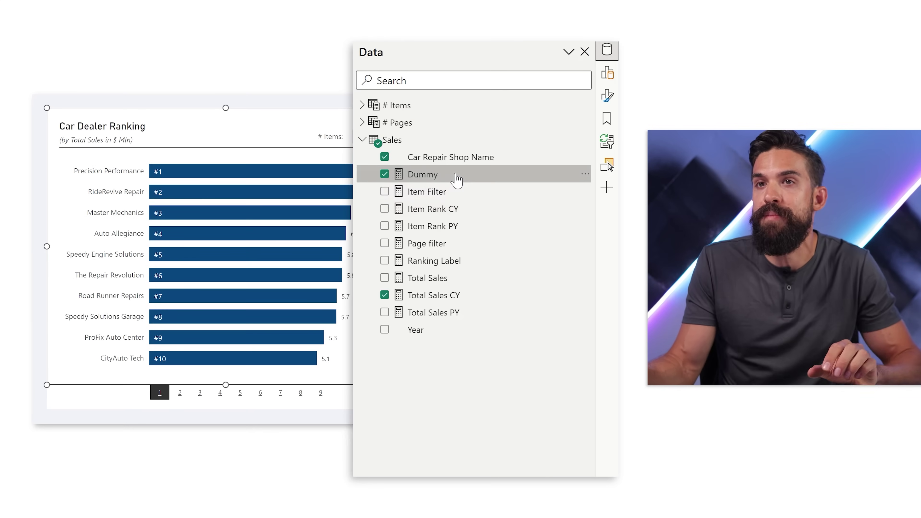
Change the Dummy measure's formula to Dummy = 2000000 and commit it
left_click(456, 176)
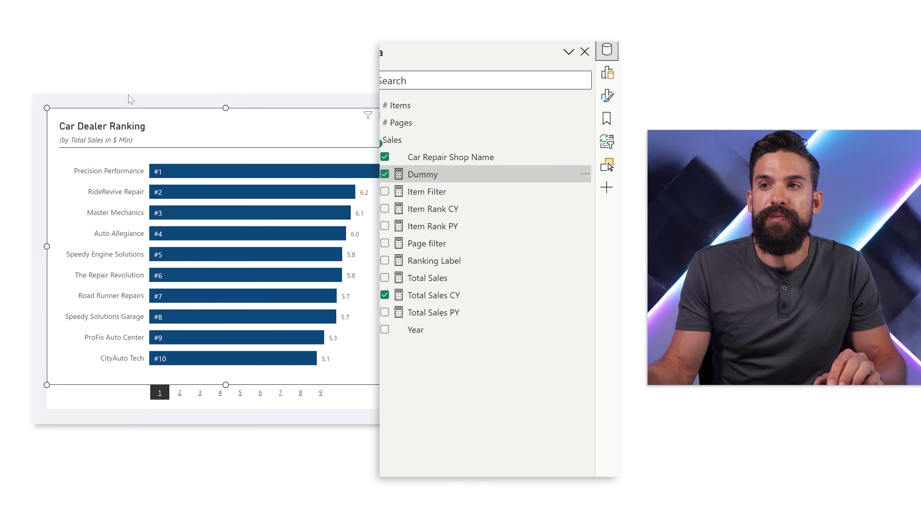
key("Return")
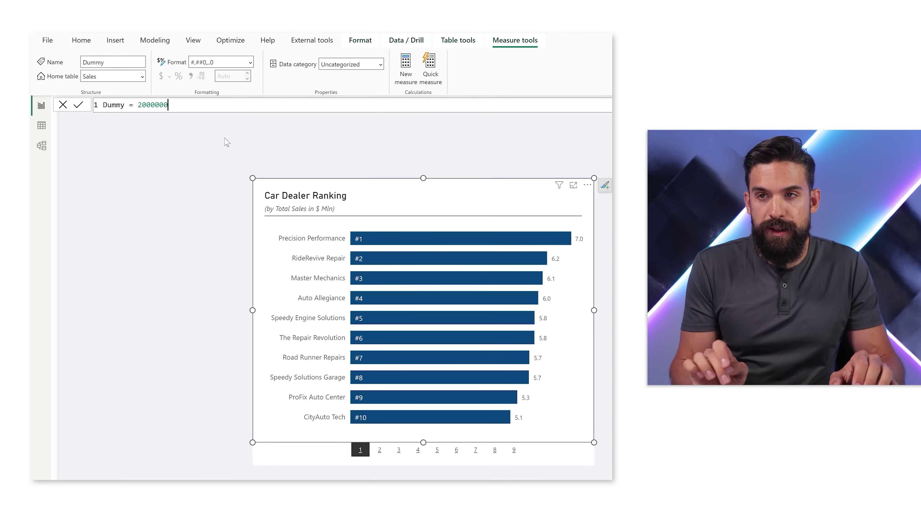
key("Return")
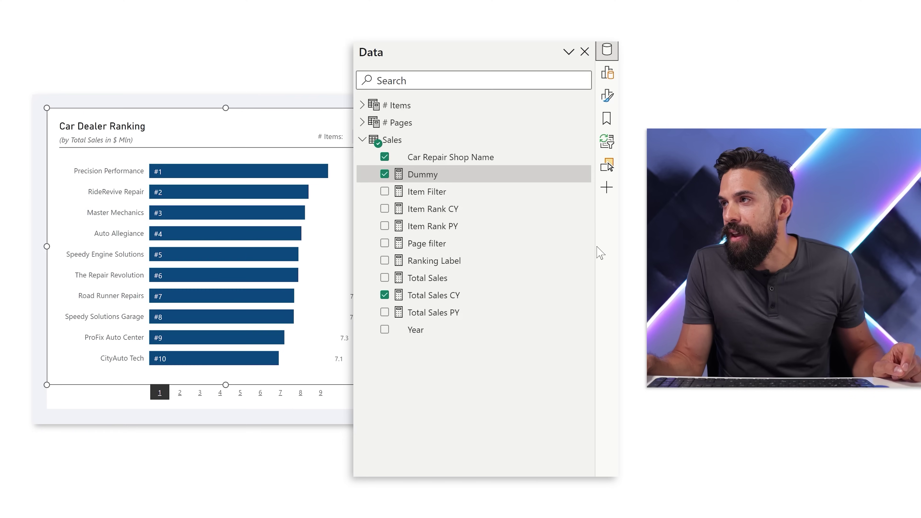
Set the Dummy series bar colour to light grey
left_click(606, 96)
left_click(454, 379)
left_click(457, 410)
scroll(454, 427, "down", 1)
scroll(454, 428, "down", 2)
left_click(443, 401)
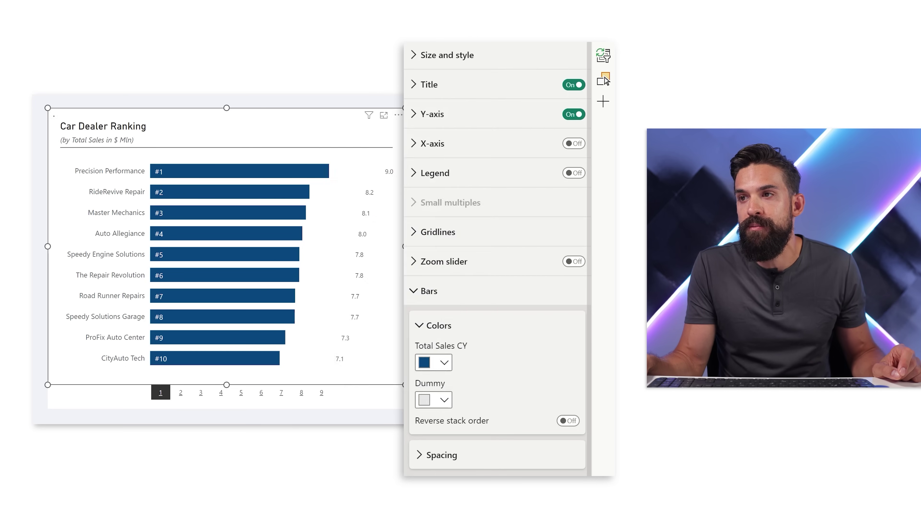
left_click(341, 205)
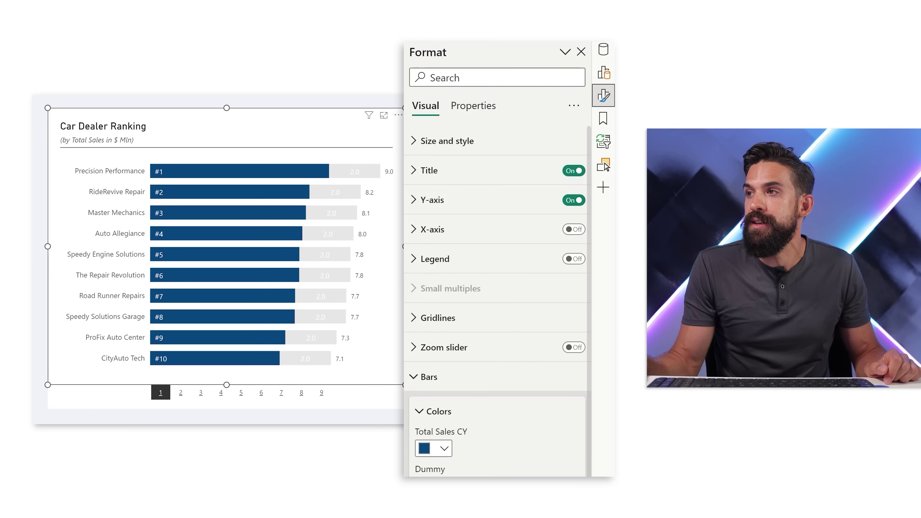
Move Dummy above Total Sales CY in the X-axis well so grey bars come first
left_click(604, 73)
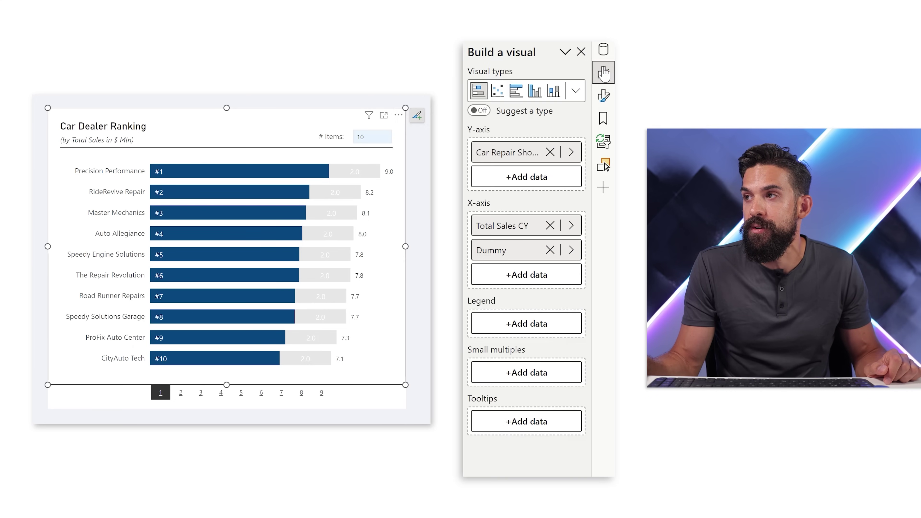
left_click_drag(499, 258, 517, 215)
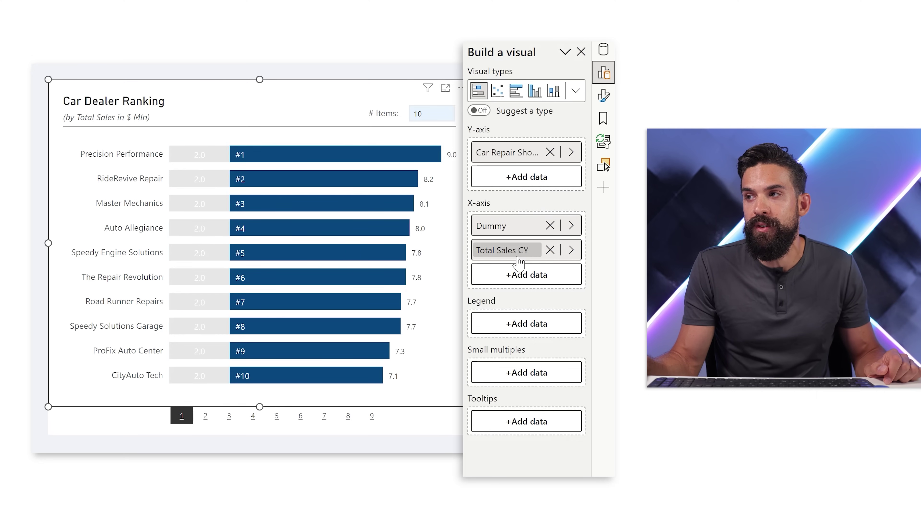
left_click(347, 206)
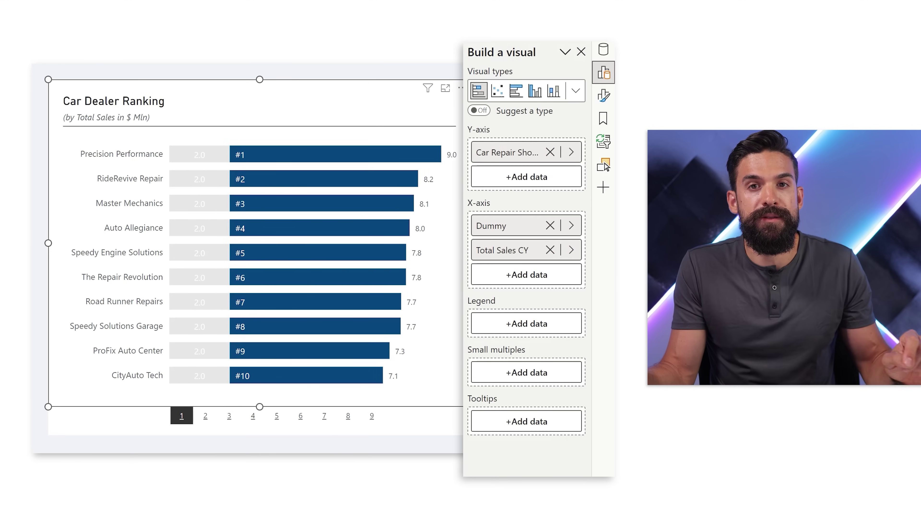
Turn Total labels off, disable custom labels, and set data label position to Inside end
left_click(597, 103)
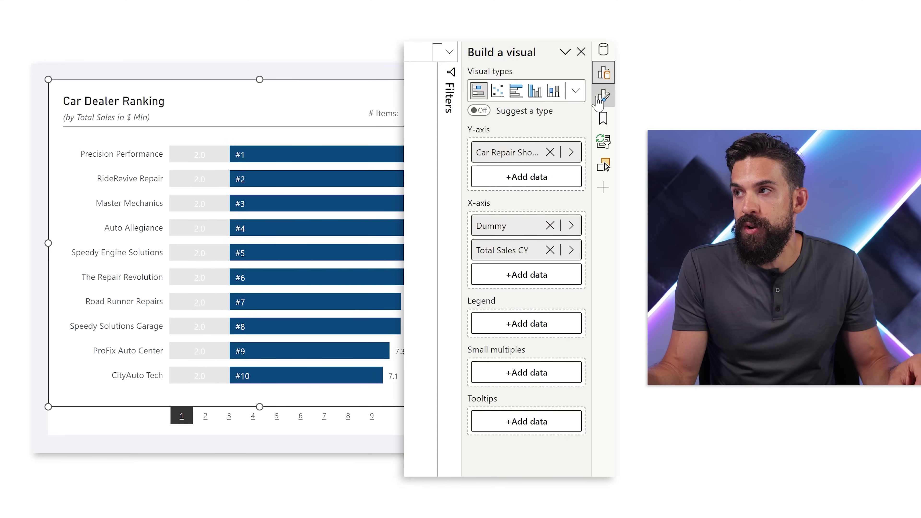
scroll(511, 417, "down", 5)
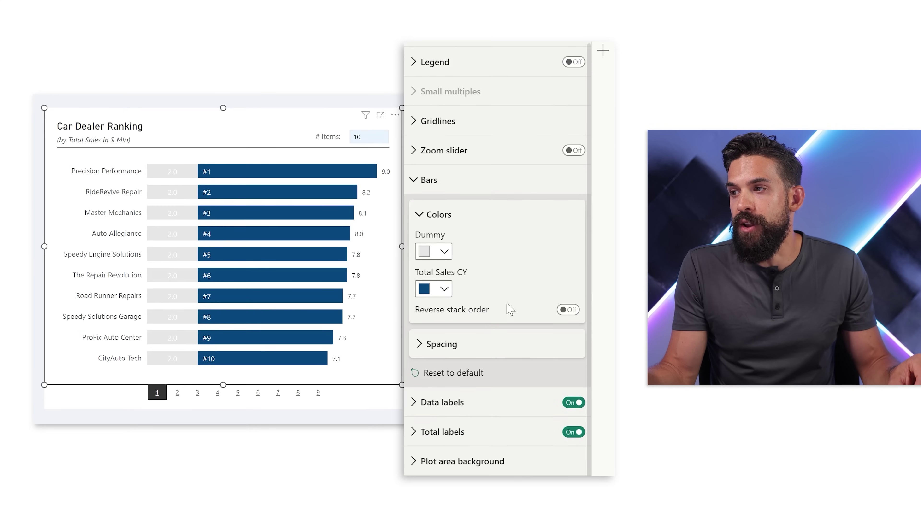
left_click(576, 438)
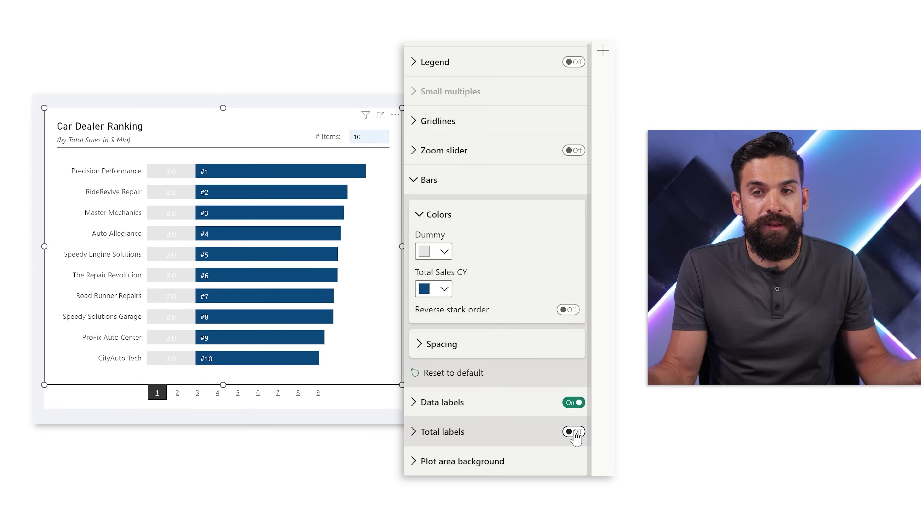
left_click(487, 403)
scroll(488, 409, "down", 12)
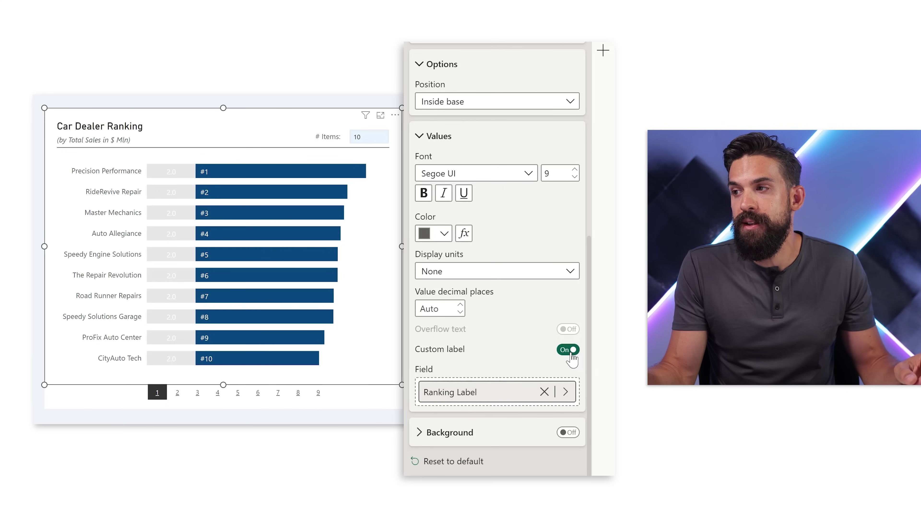
left_click(571, 356)
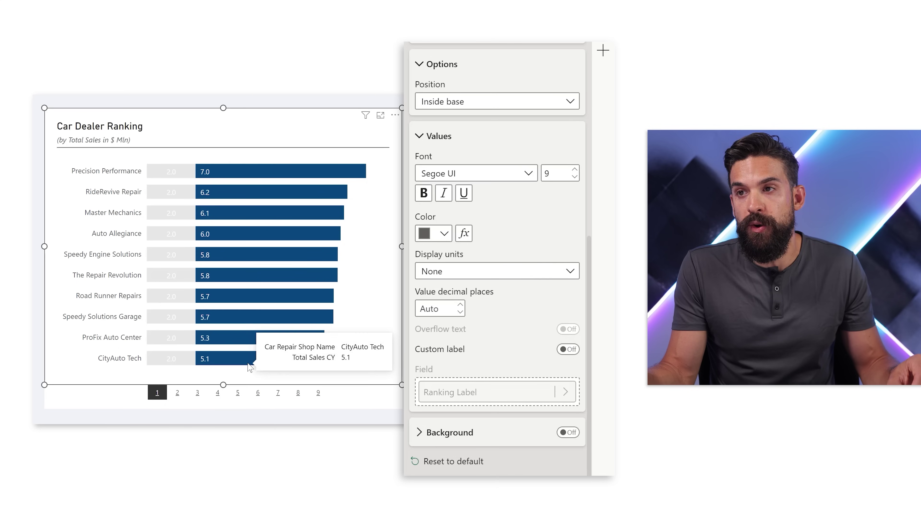
left_click(503, 103)
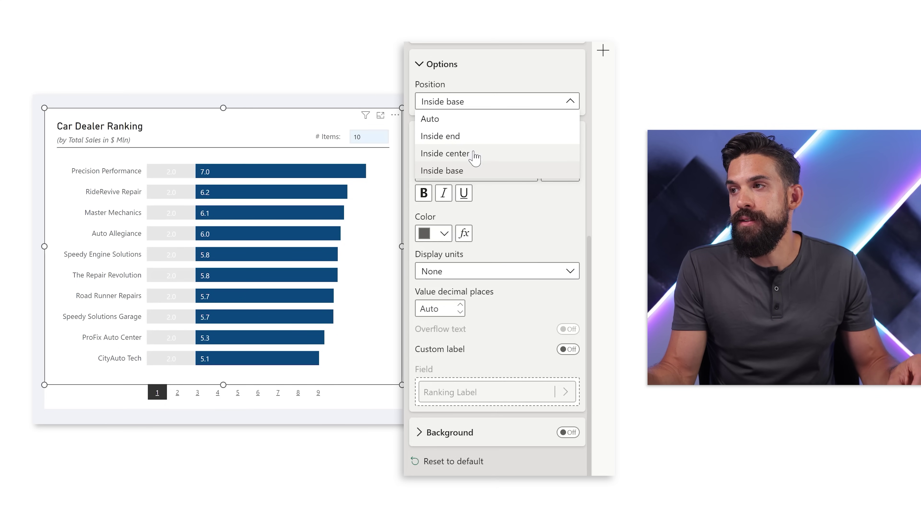
left_click(476, 143)
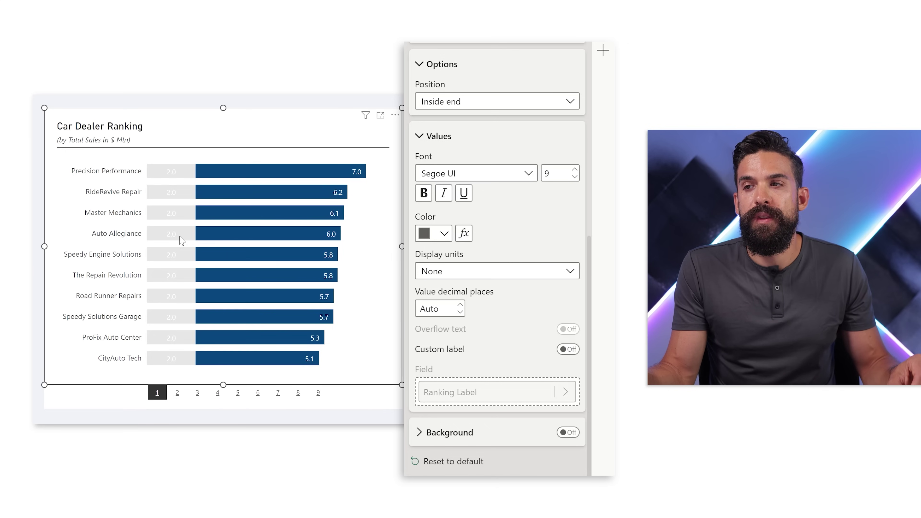